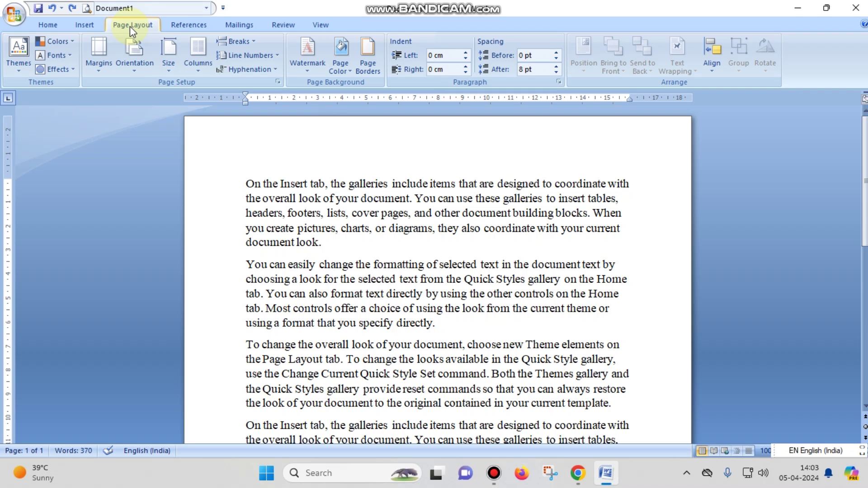
- Split the body text into two columns, add blank lines above it, and start typing the title 'Digi'
left_click(201, 72)
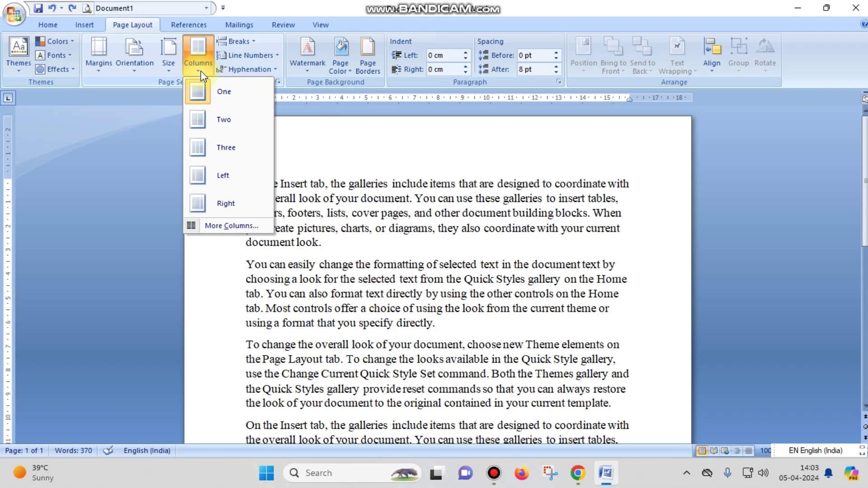
left_click(221, 121)
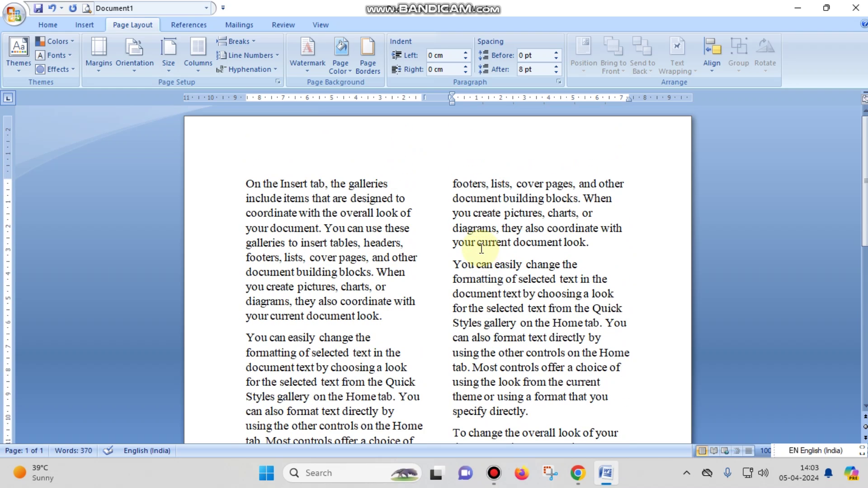
left_click(246, 184)
key("Return")
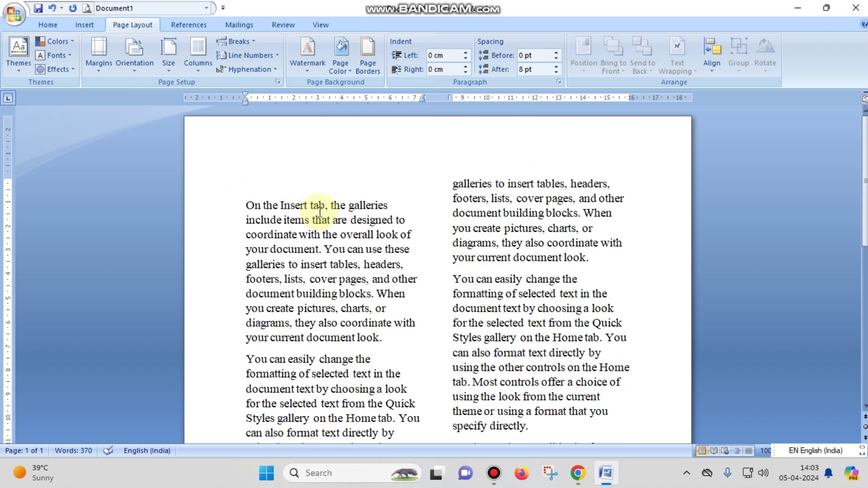
key("Return")
left_click(452, 186)
key("Return")
key("Return")
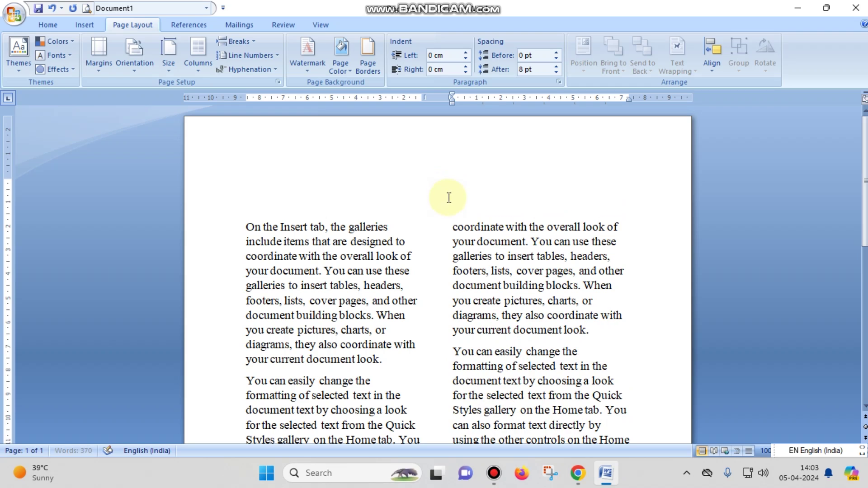
left_click(366, 185)
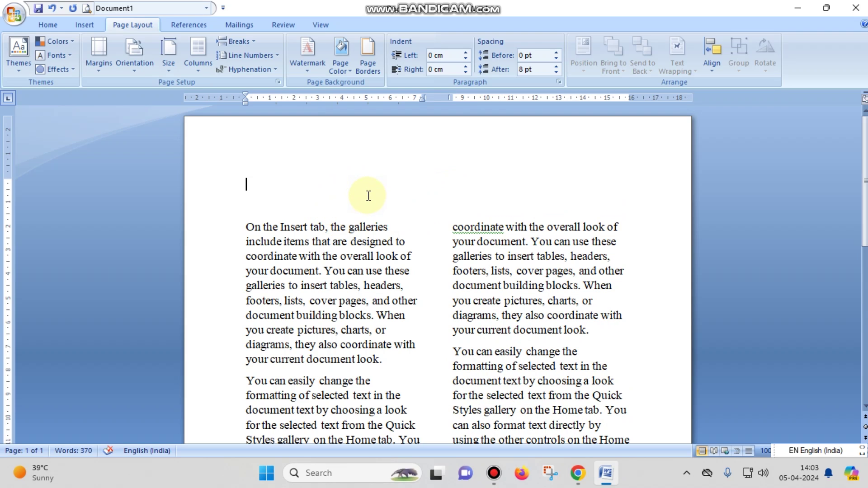
type("Digital Soft Hub")
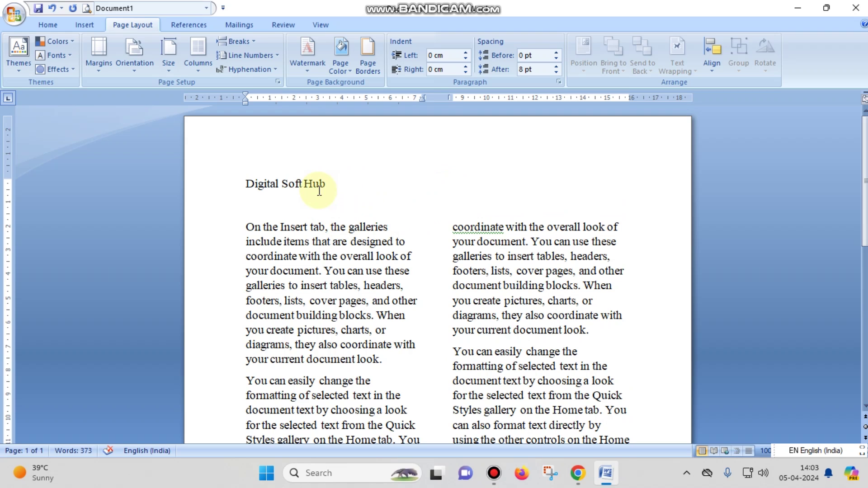
- Centre the Digital Soft Hub heading, try Tab indents before it, then undo them
left_click(45, 26)
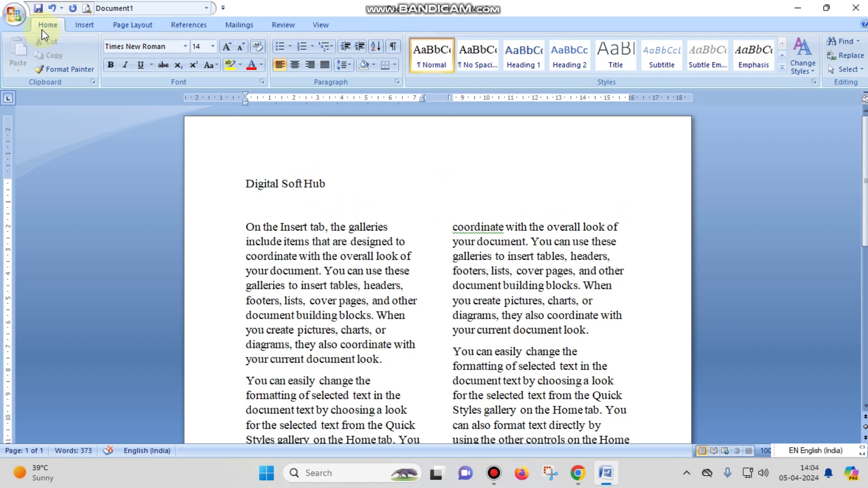
left_click(295, 66)
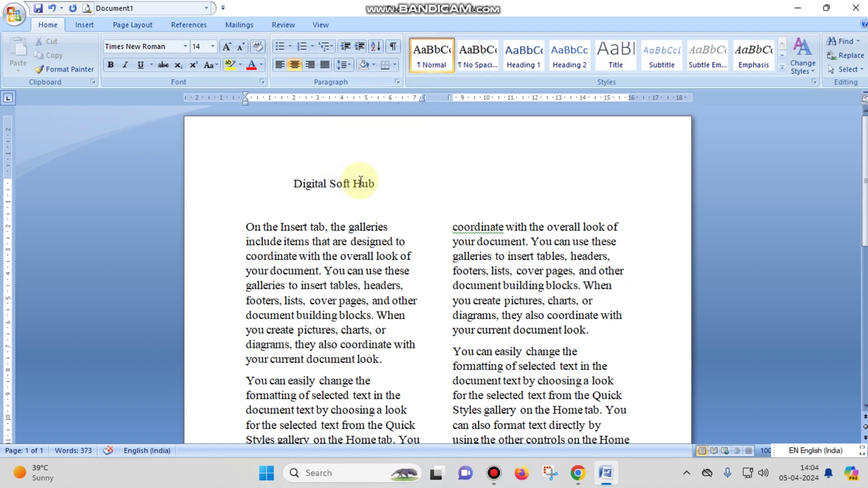
left_click(292, 184)
key("Tab")
key("Tab")
key("Tab")
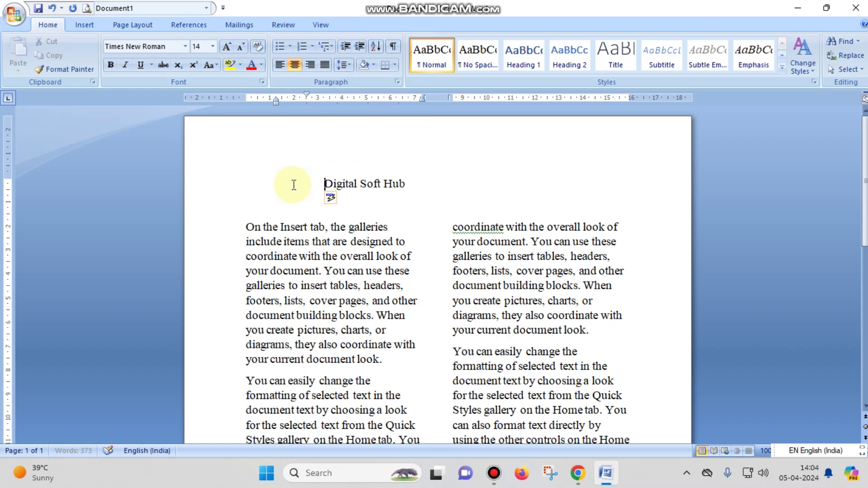
key("Tab")
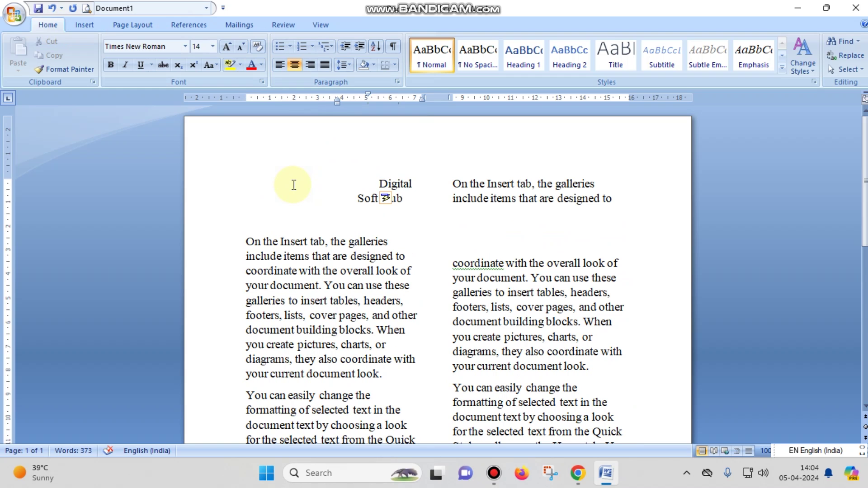
key("ctrl+z")
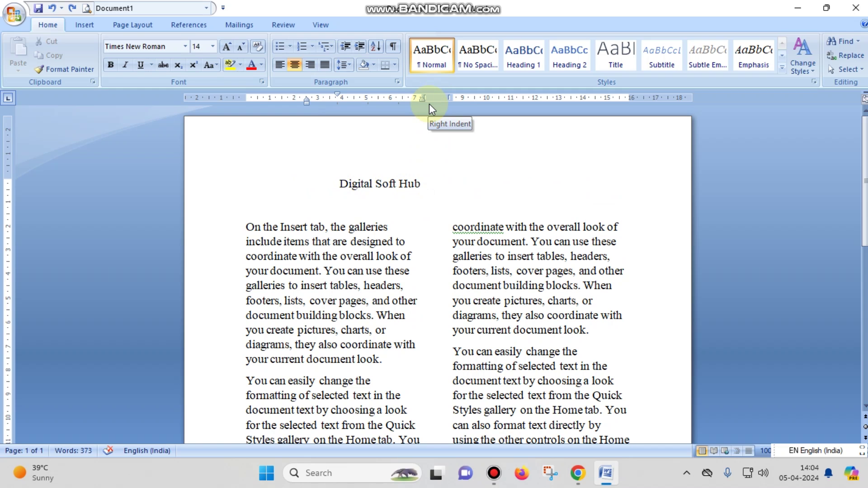
key("ctrl+y")
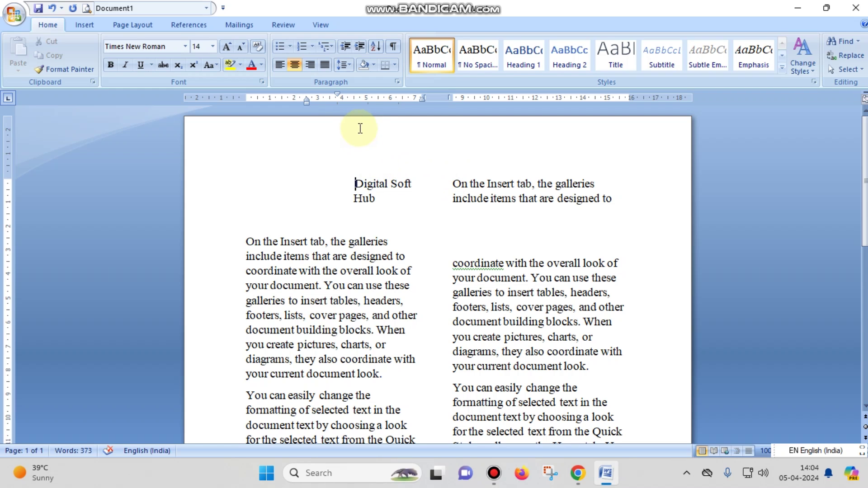
key("ctrl+z")
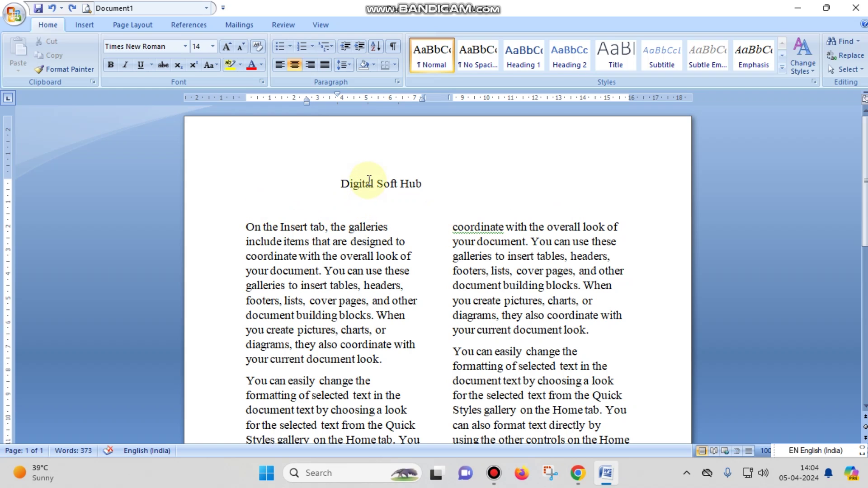
- Left-align the heading with Ctrl+L, then re-centre it with Ctrl+E
double_click(369, 181)
left_click(369, 182)
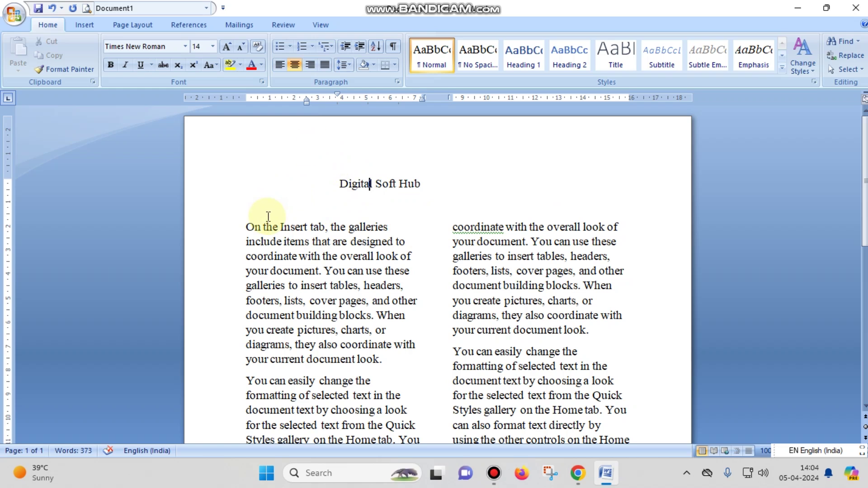
key("Home")
key("ctrl+l")
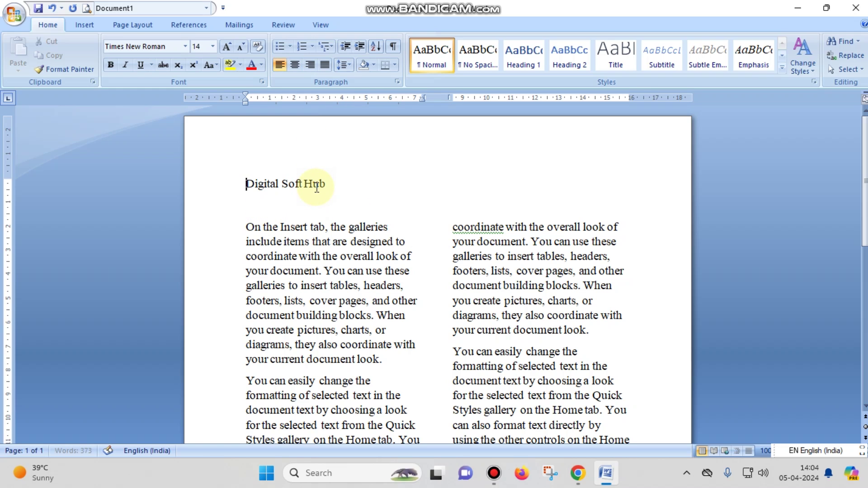
key("ctrl+e")
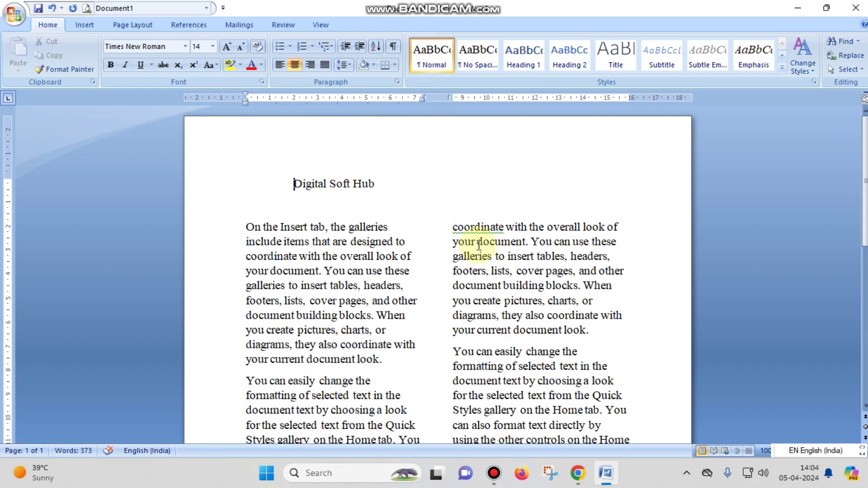
- Remove a stray 'd' from the right column, then cut the whole Digital Soft Hub heading
left_click(531, 192)
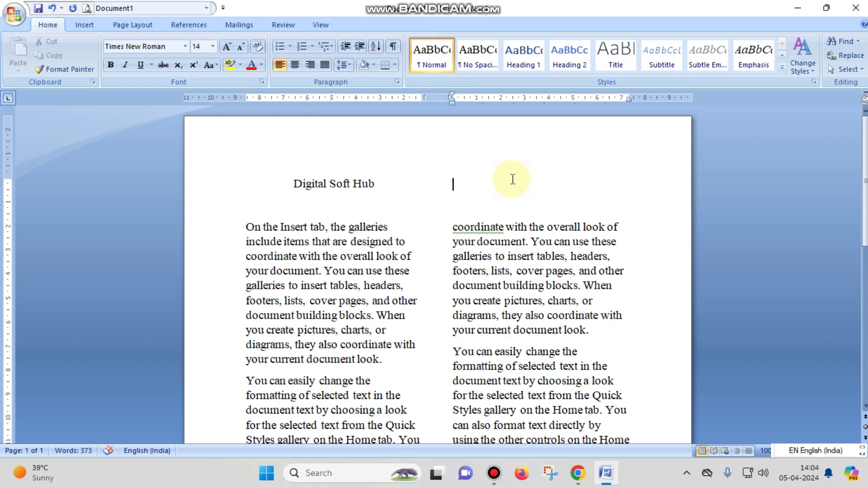
type("d")
key("ctrl+e")
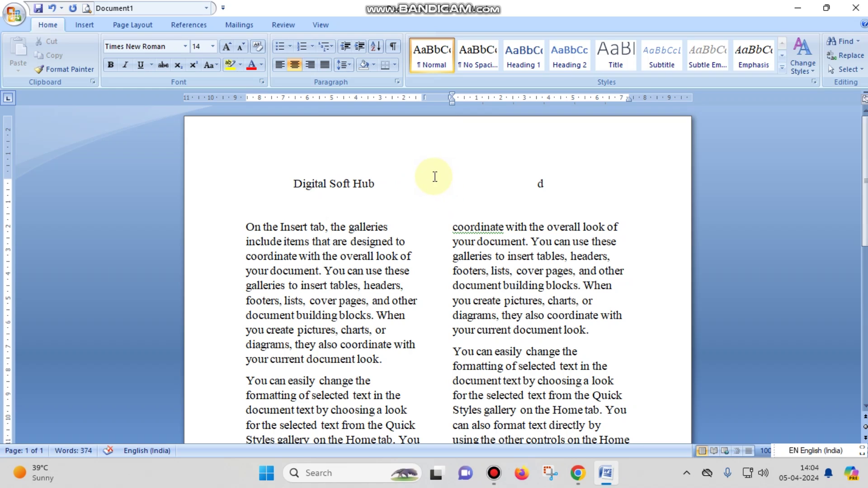
left_click(432, 184)
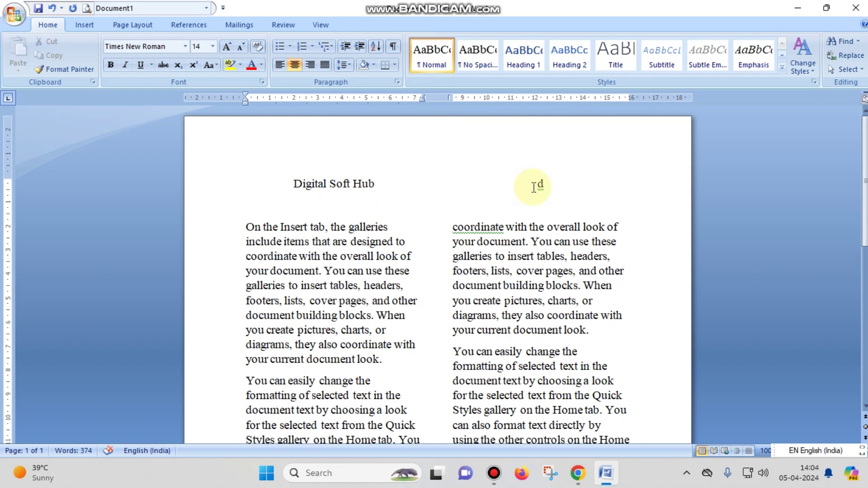
left_click(546, 183)
key("BackSpace")
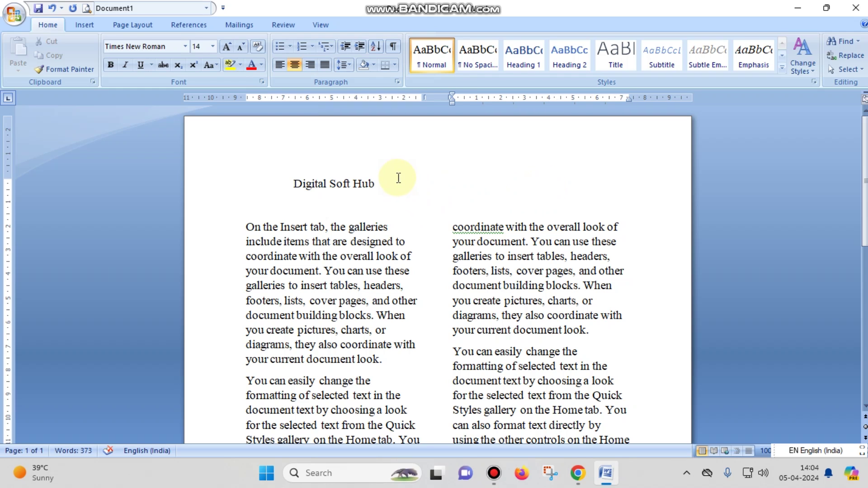
left_click_drag(380, 186, 287, 189)
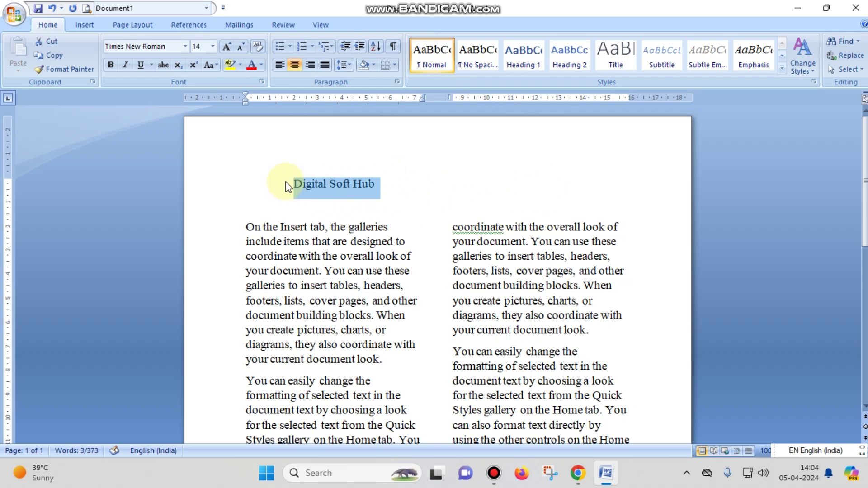
key("ctrl+x")
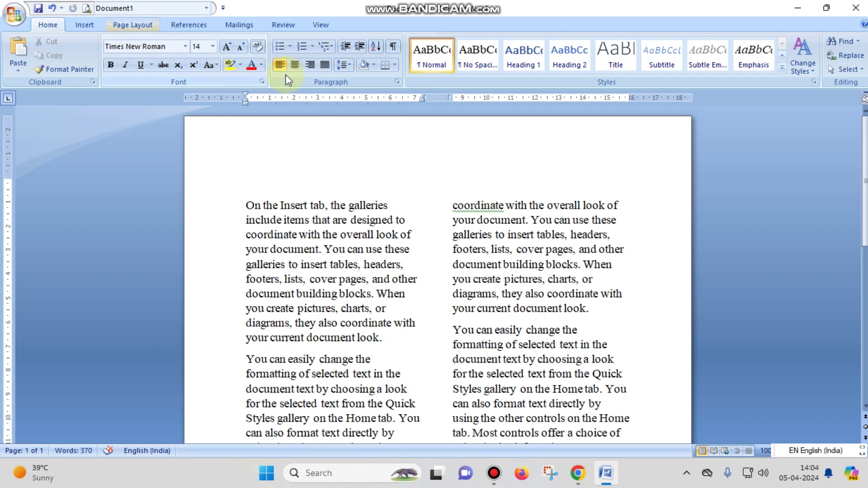
- Return the body text to one column and paste the Digital Soft Hub title at the top
left_click(133, 25)
left_click(196, 65)
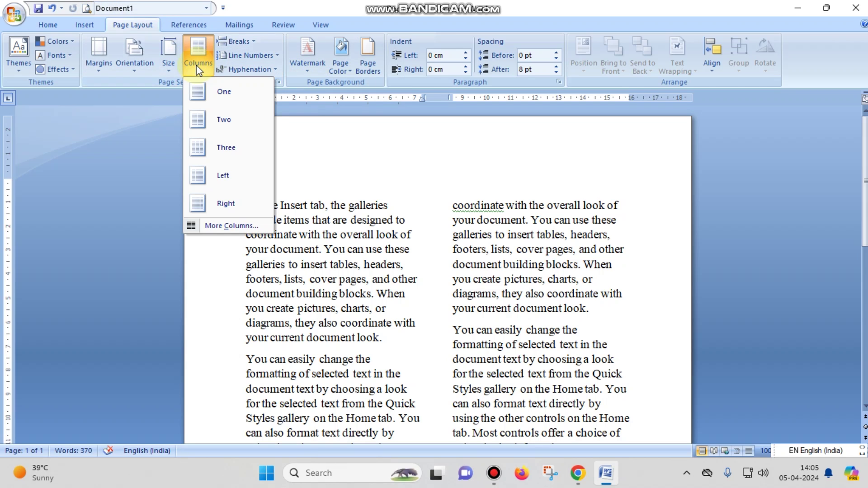
left_click(212, 94)
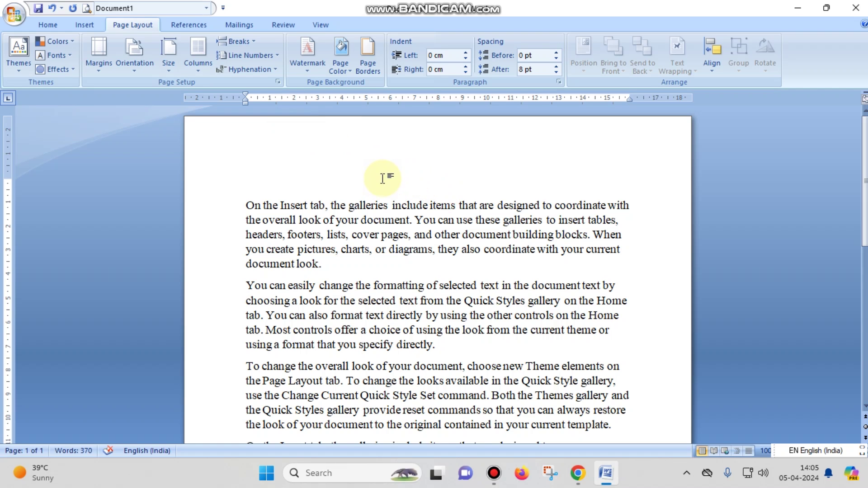
key("ctrl+v")
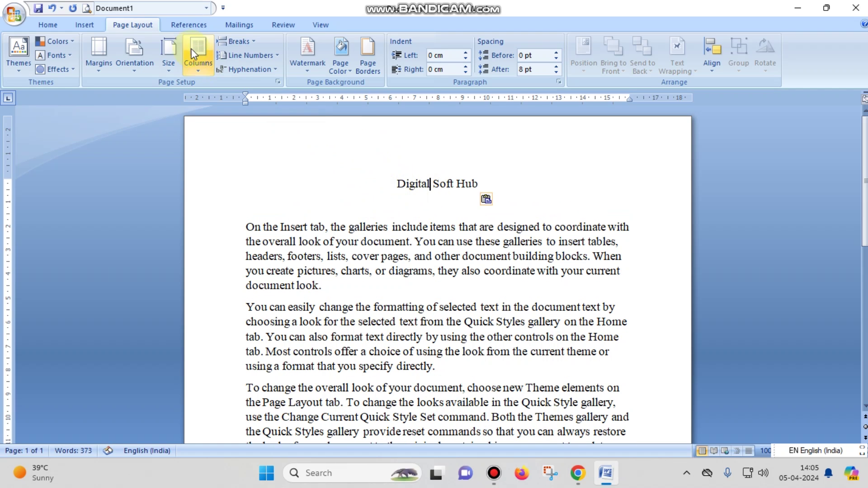
- Centre the pasted title and add an empty line beneath it
left_click(48, 25)
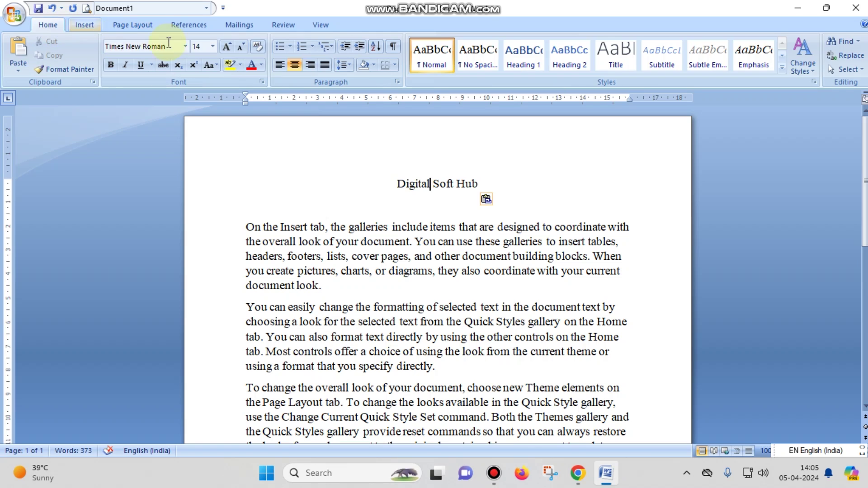
left_click(295, 64)
left_click(295, 65)
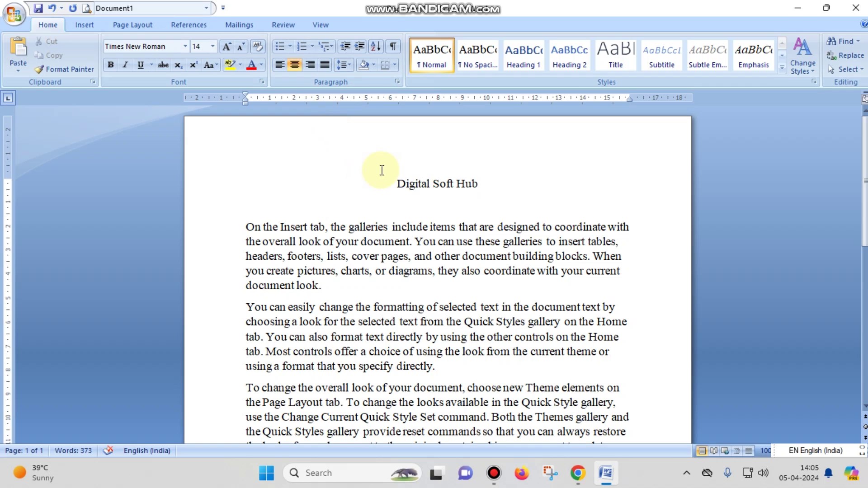
left_click(497, 199)
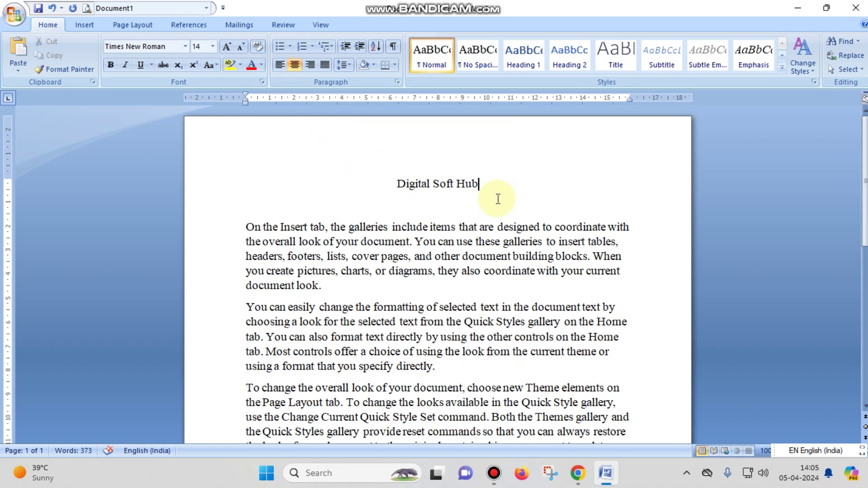
key("Return")
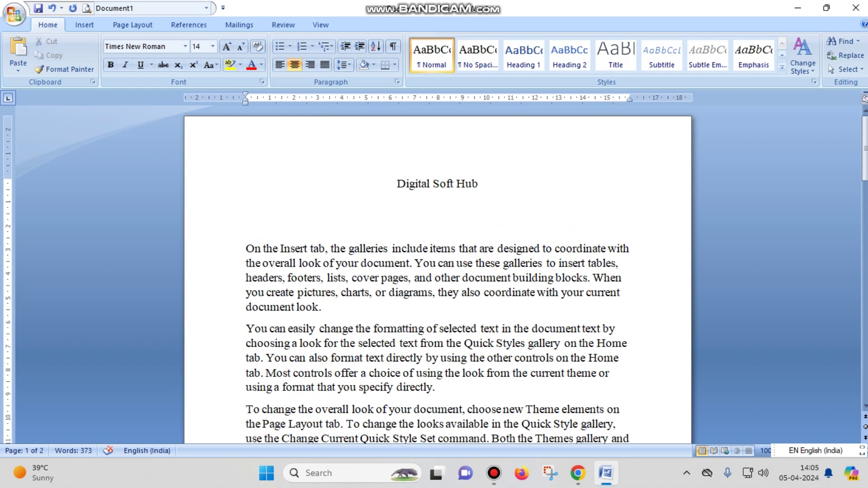
left_click(496, 195)
- Insert a Continuous section break from Page Layout > Breaks on the line below the title
left_click(120, 26)
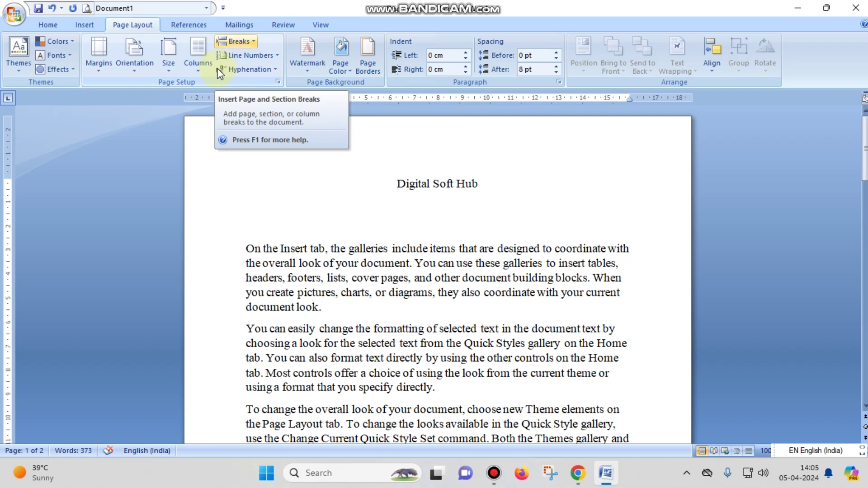
left_click(248, 41)
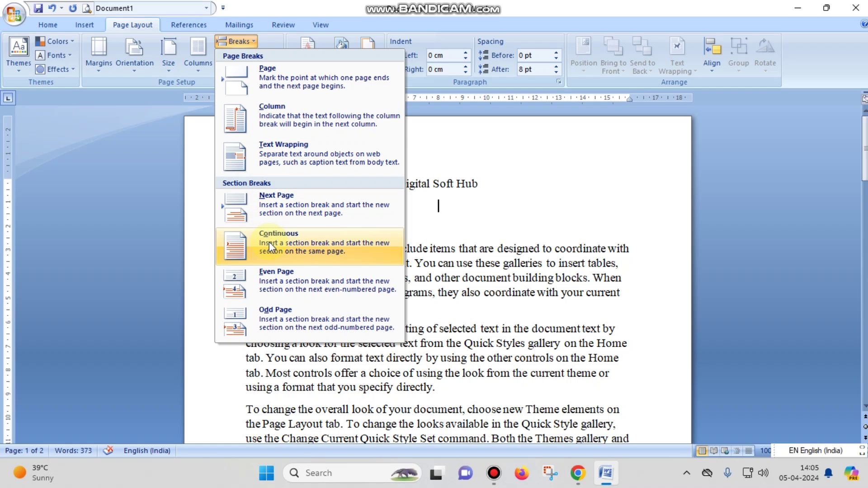
left_click(292, 241)
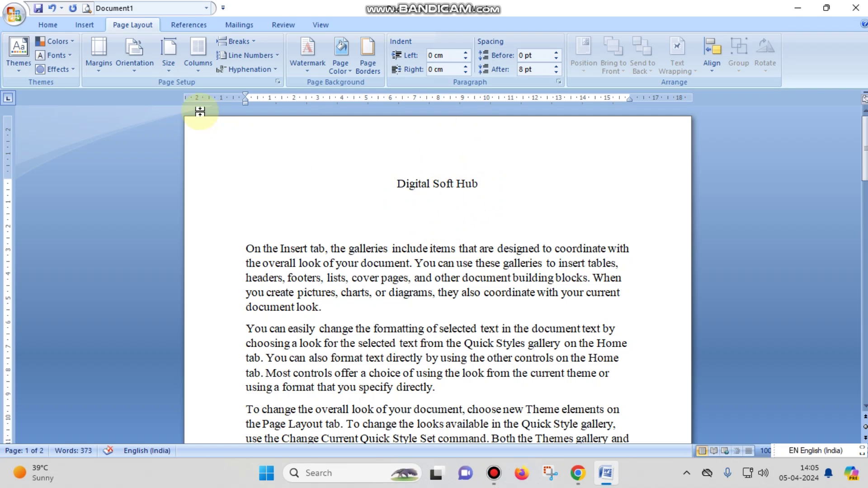
- Set the section after the break to two columns, keeping the title line single-column
left_click(194, 70)
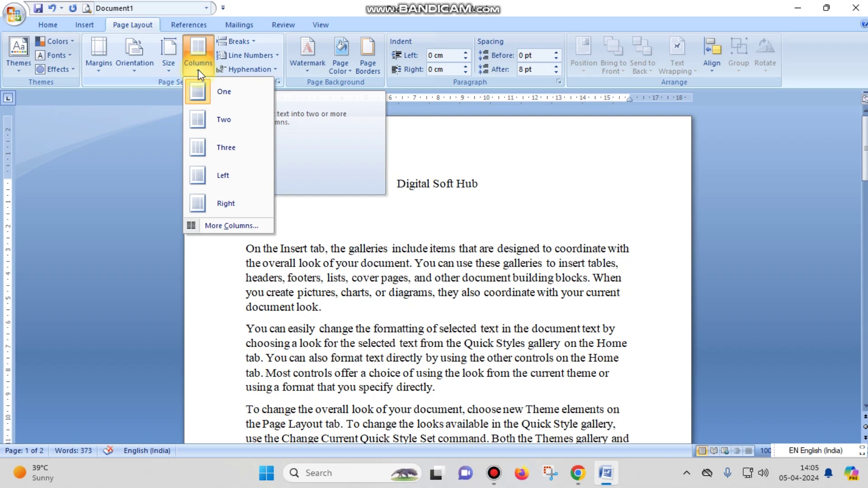
left_click(206, 120)
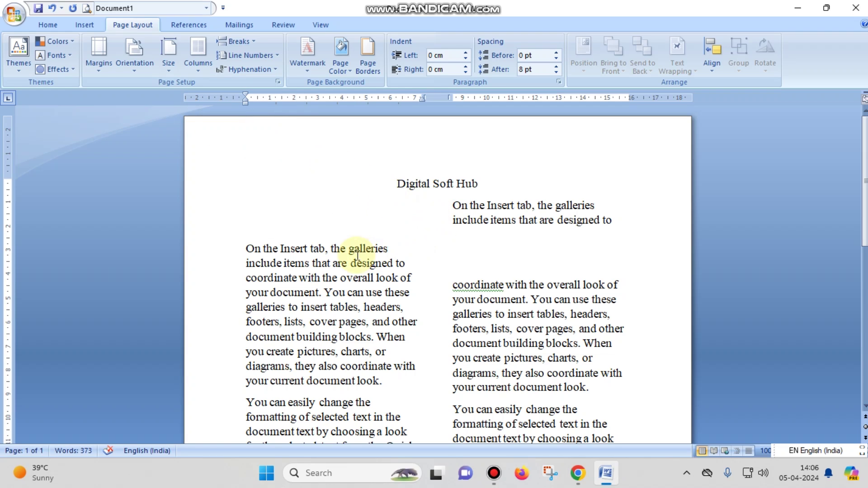
left_click(446, 171)
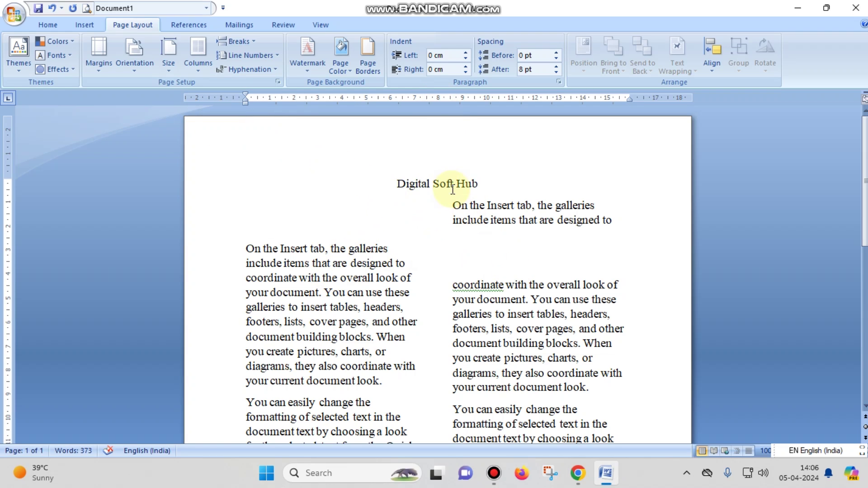
left_click(438, 247)
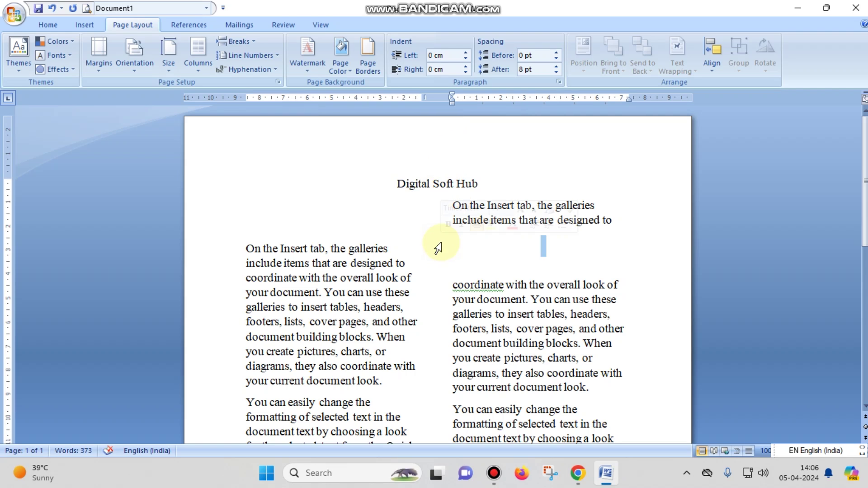
left_click(476, 299)
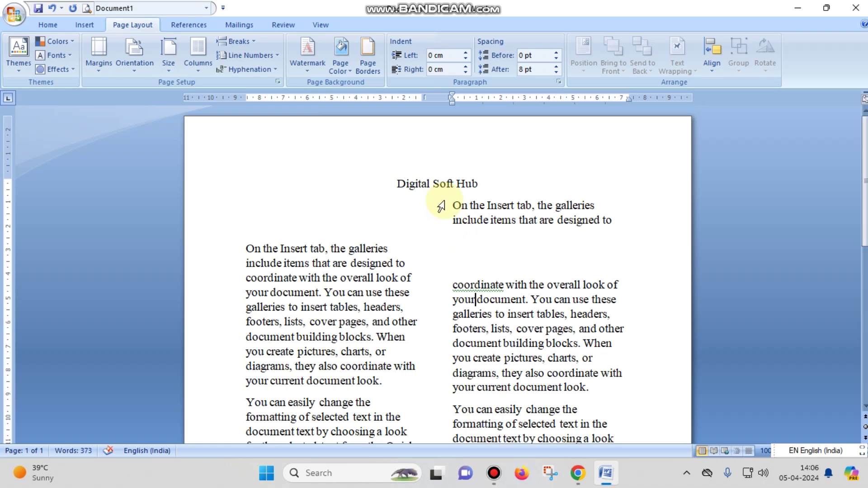
- Delete the right column's blank lines, rejoin 'coordinate', and push that column down level with the left
left_click(548, 243)
key("Delete")
key("Delete")
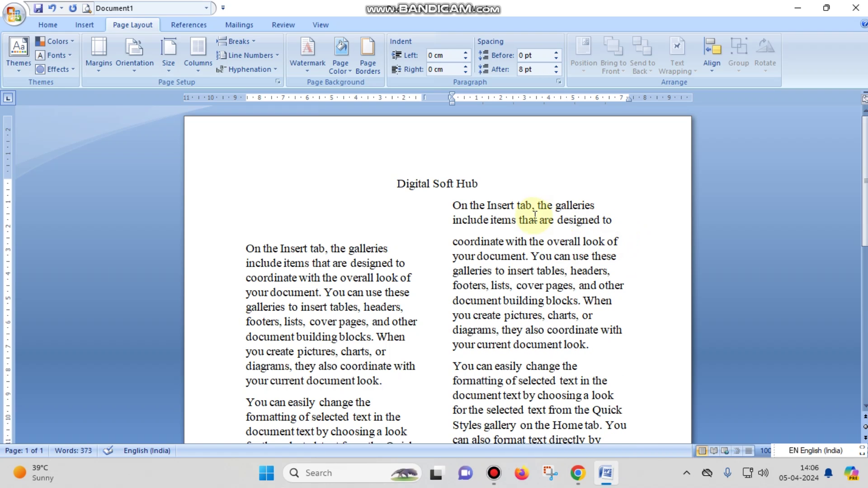
left_click(613, 221)
key("Delete")
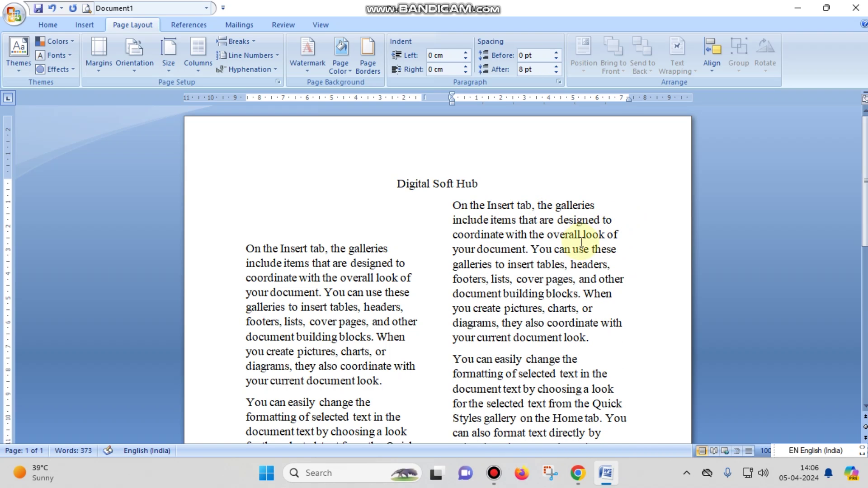
left_click(451, 204)
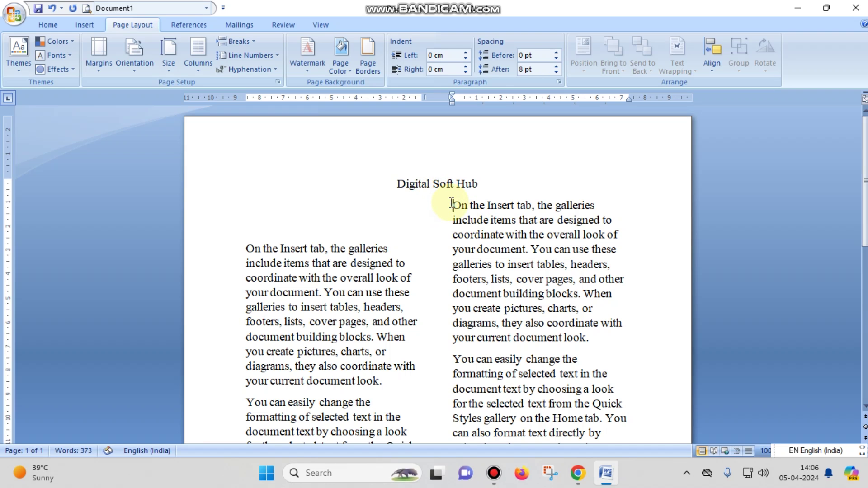
key("Return")
key("Return")
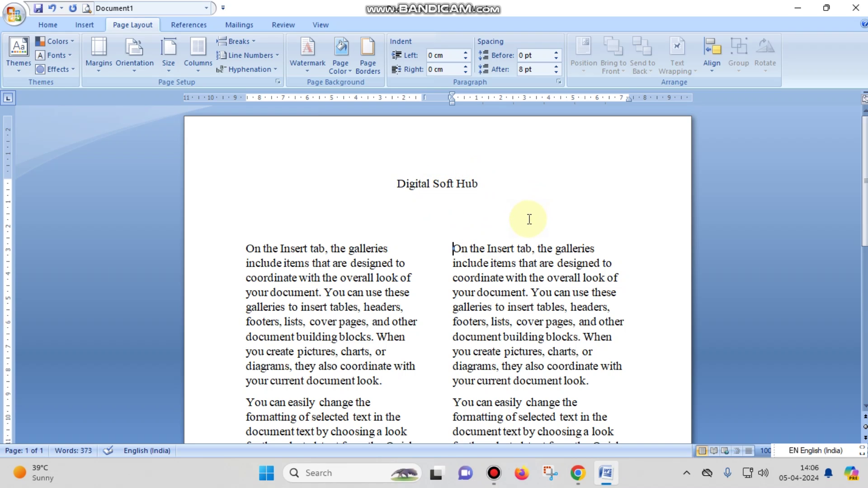
scroll(527, 220, "down", 1)
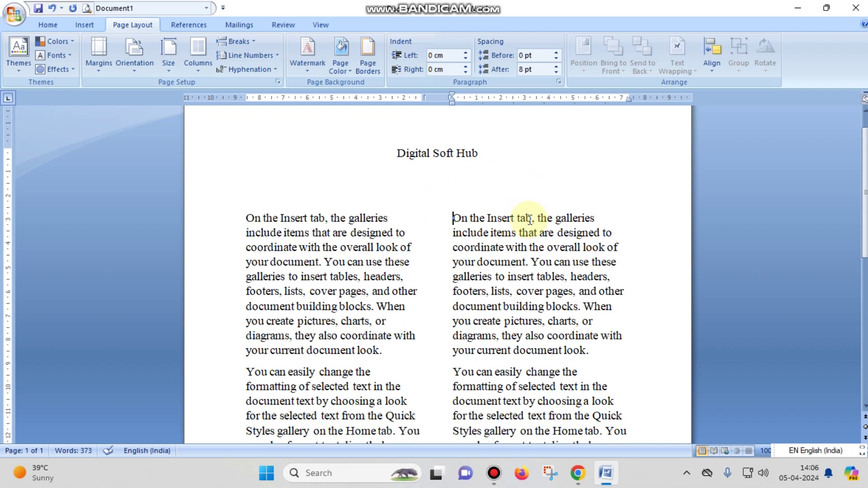